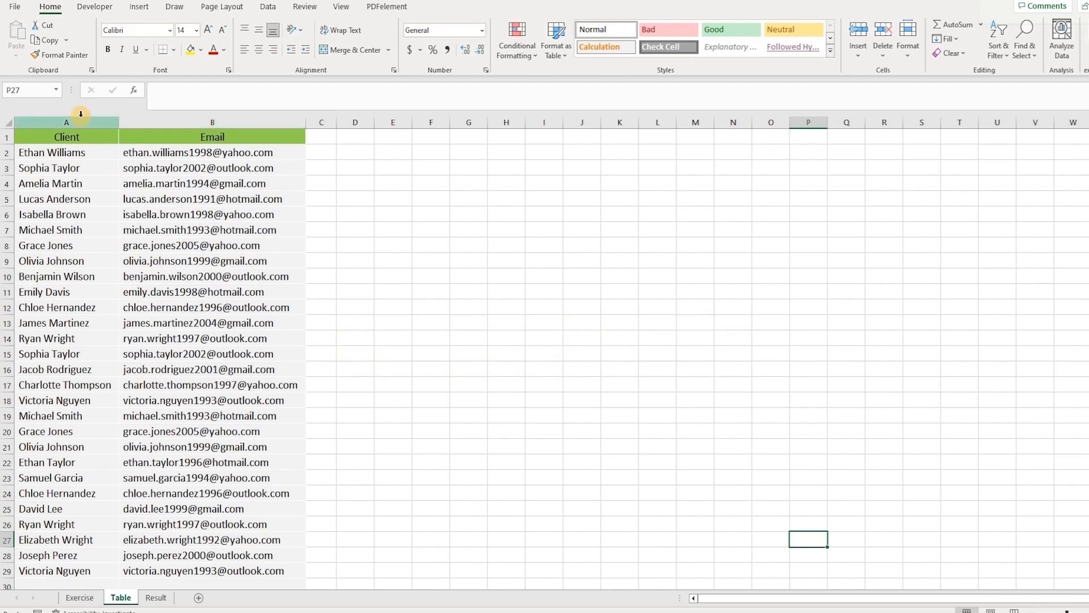
- Highlight duplicate values in the Client column with Light Red Fill with Dark Red Text using conditional formatting
click(79, 122)
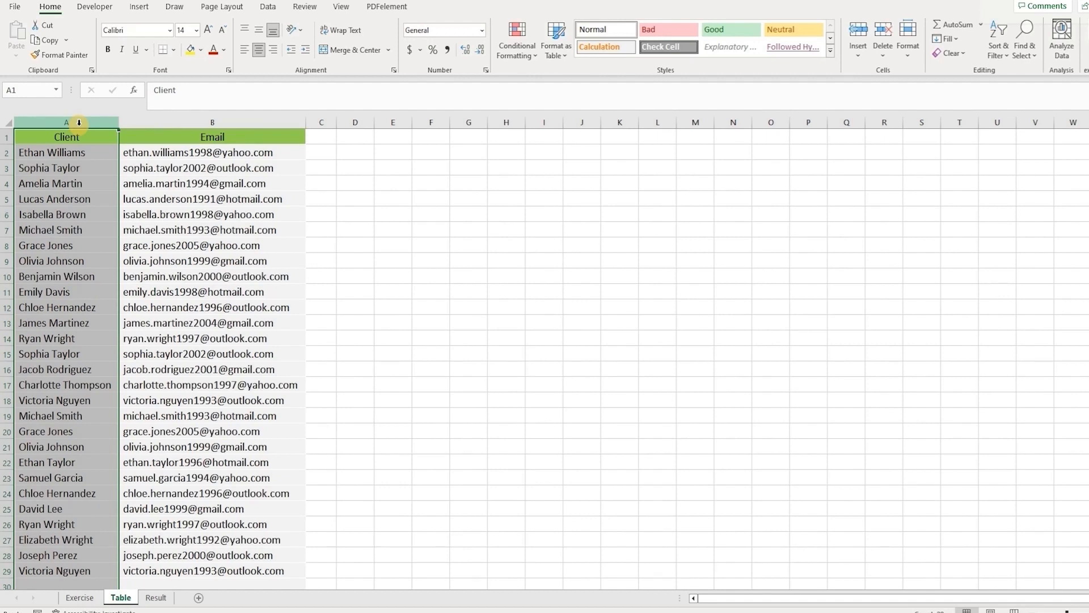
click(522, 43)
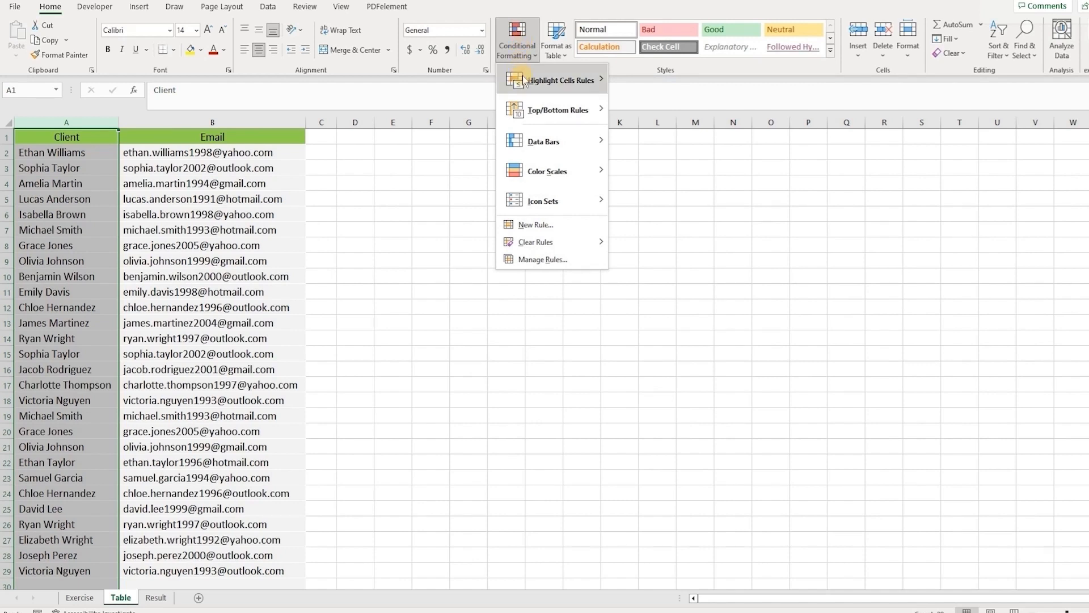
mouse_move(522, 76)
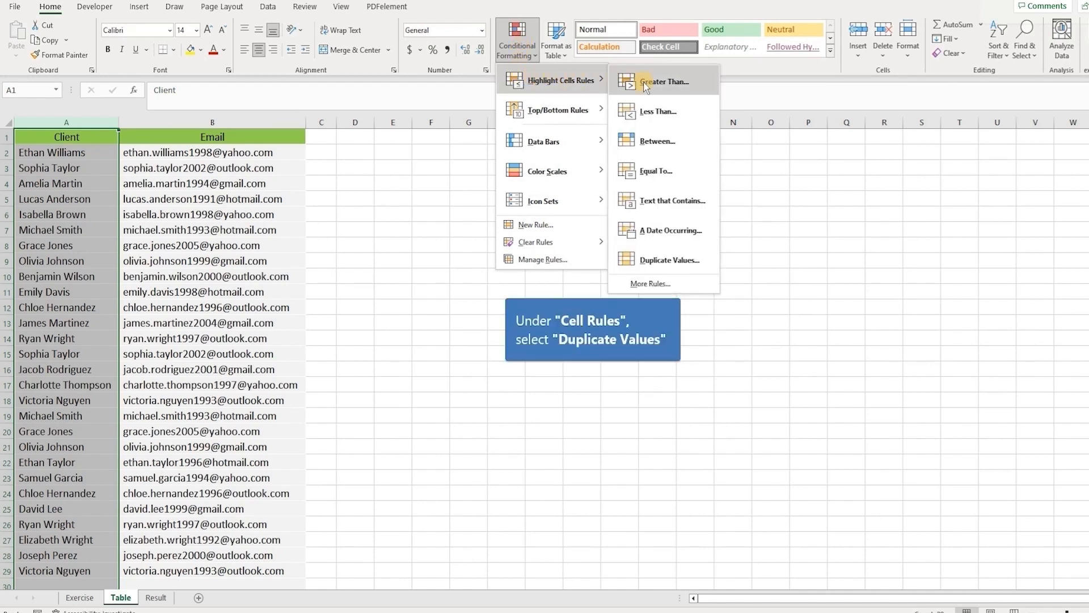
click(663, 261)
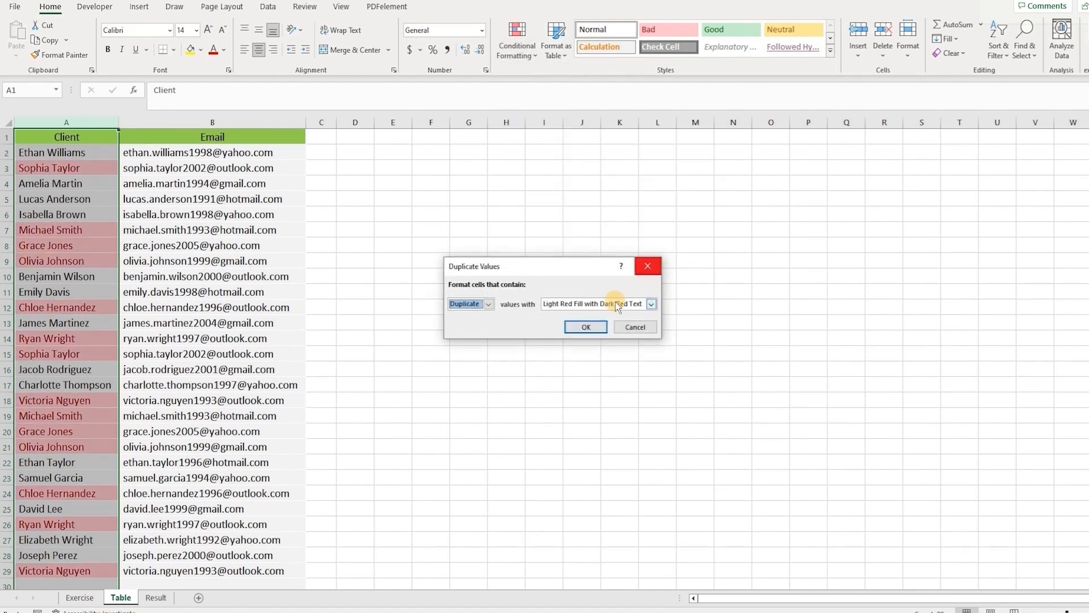
click(586, 327)
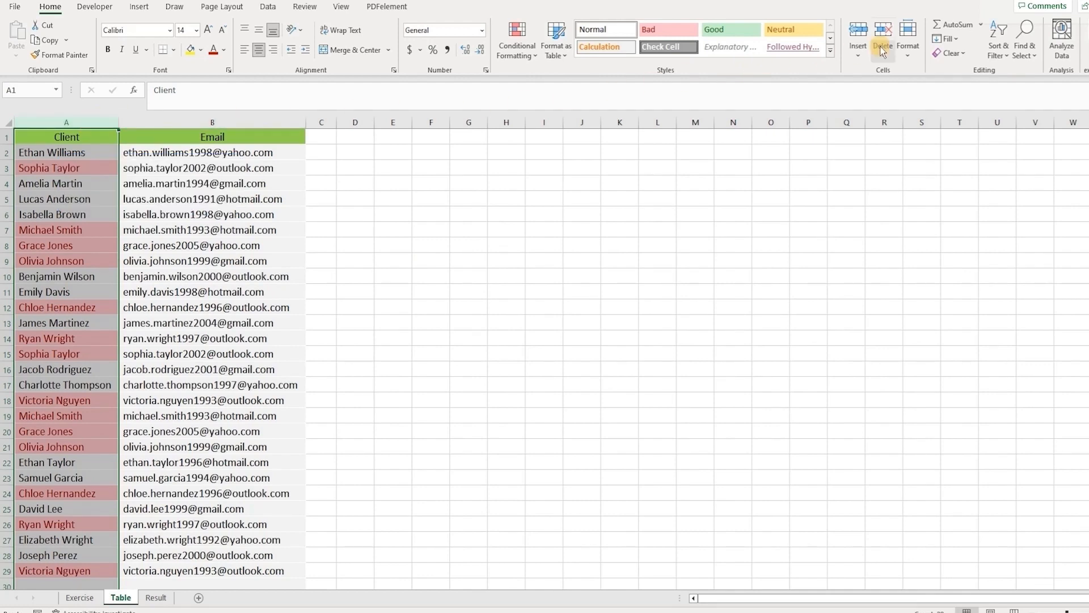
- Sort the Client column from A to Z, expanding the selection so the adjacent Email data is sorted with it
click(1007, 52)
click(1005, 67)
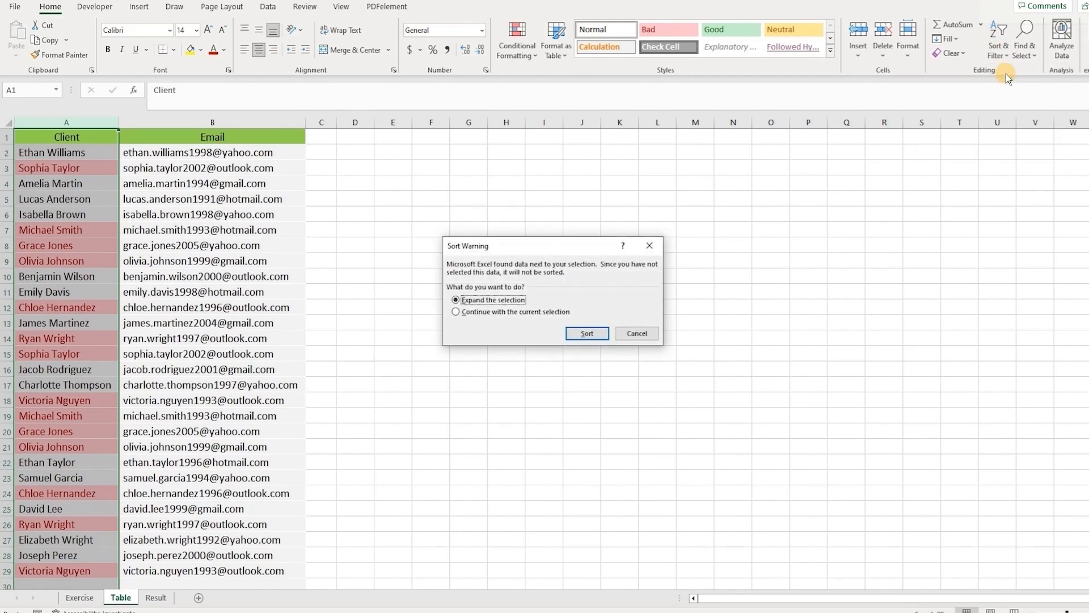
click(587, 333)
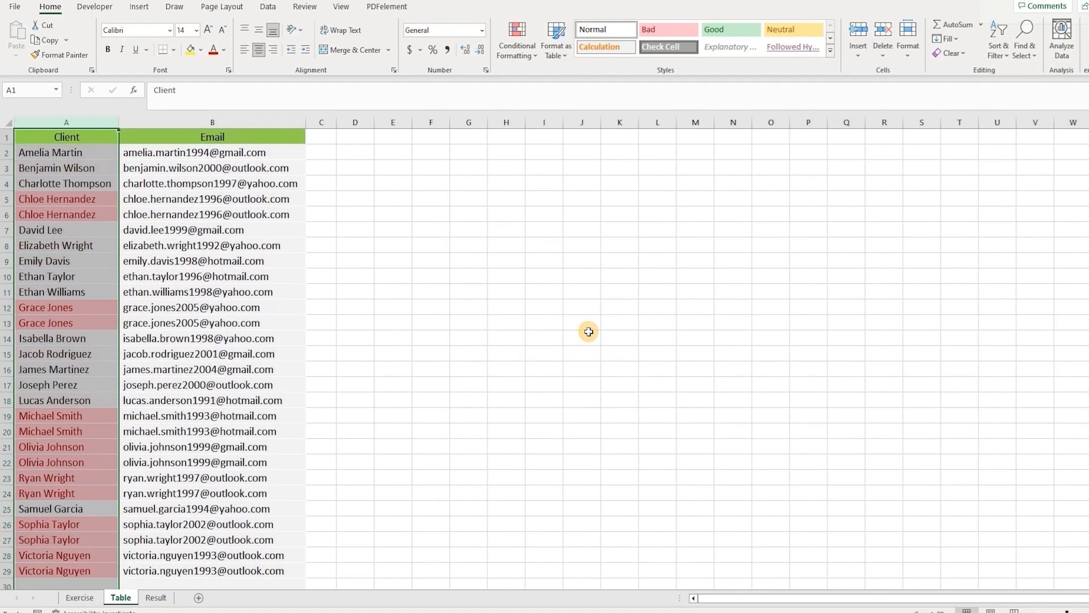
click(593, 325)
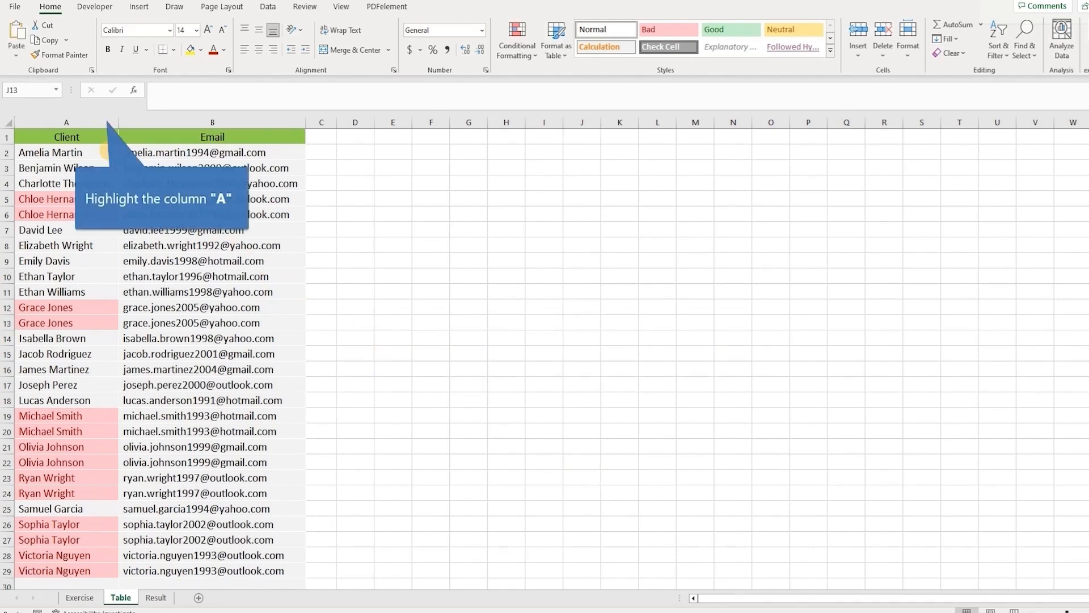
- Remove duplicate rows from the table starting from column A, expanding the selection and comparing both the Client and Email columns
click(87, 120)
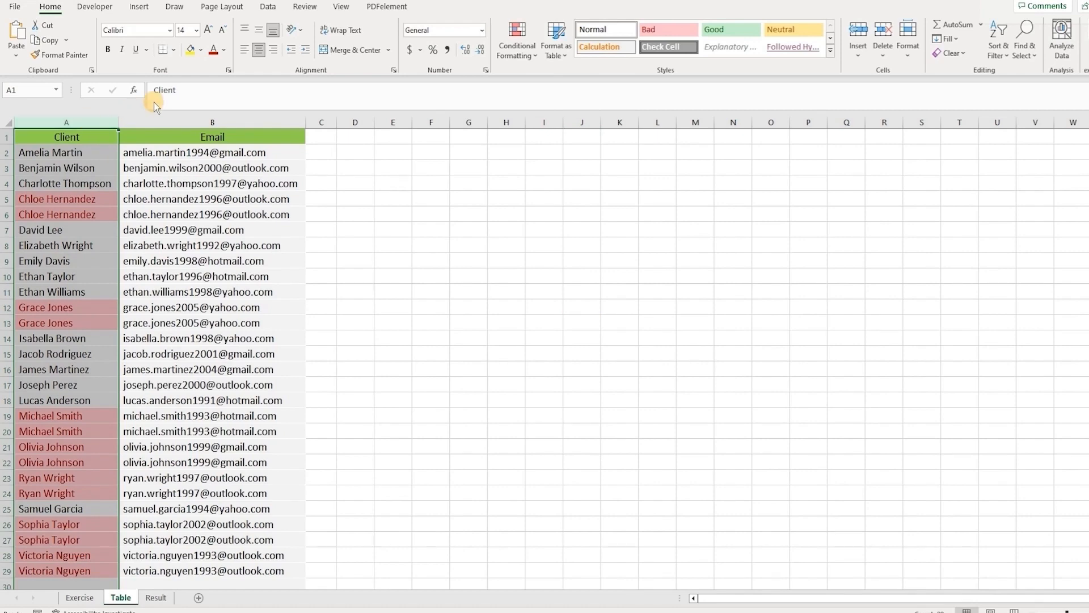
click(277, 9)
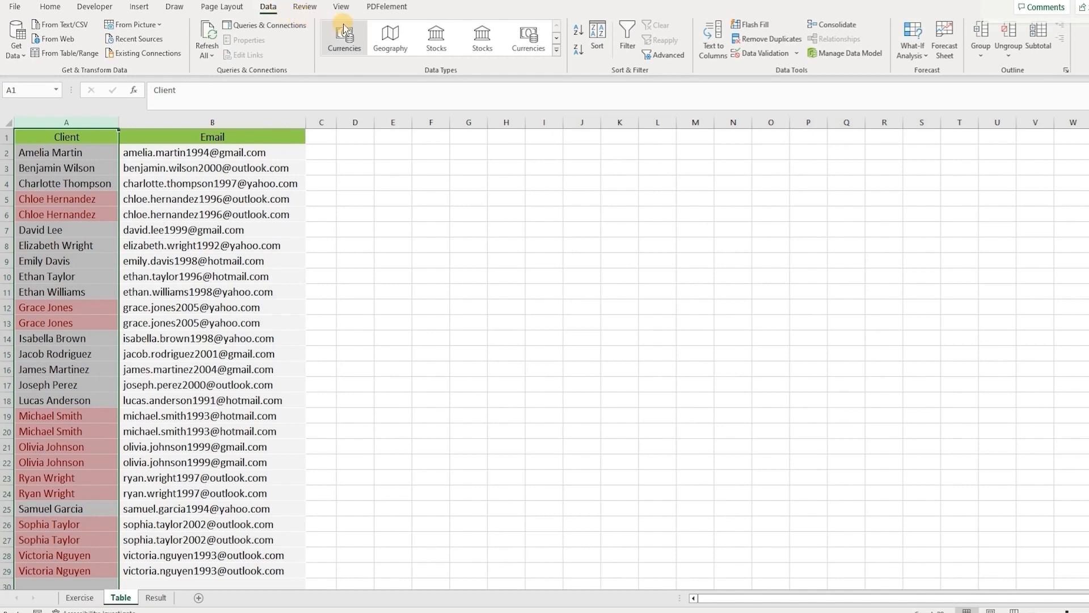
click(757, 39)
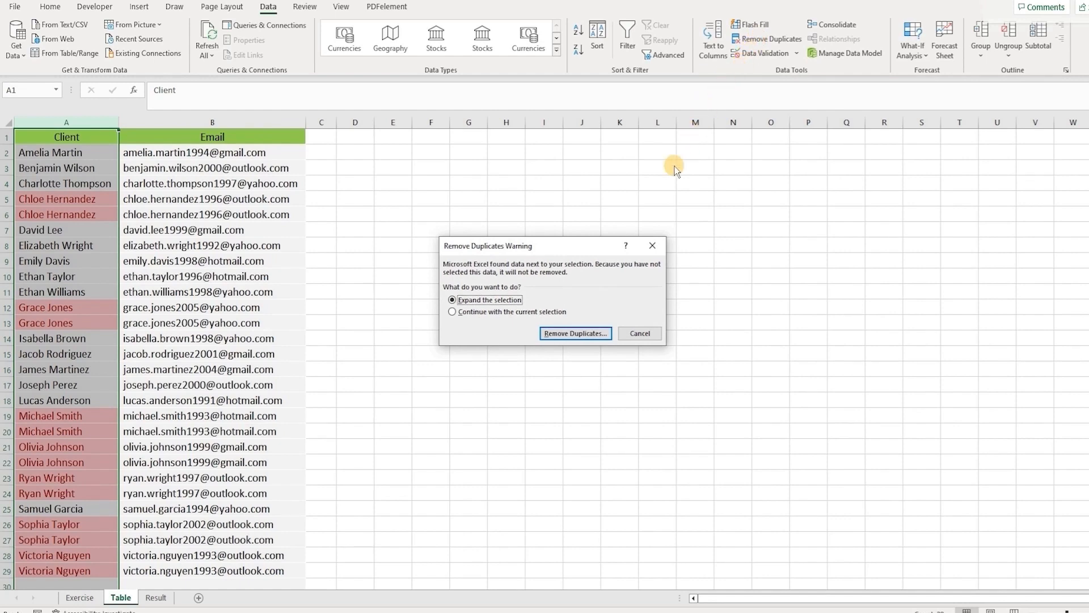
click(574, 334)
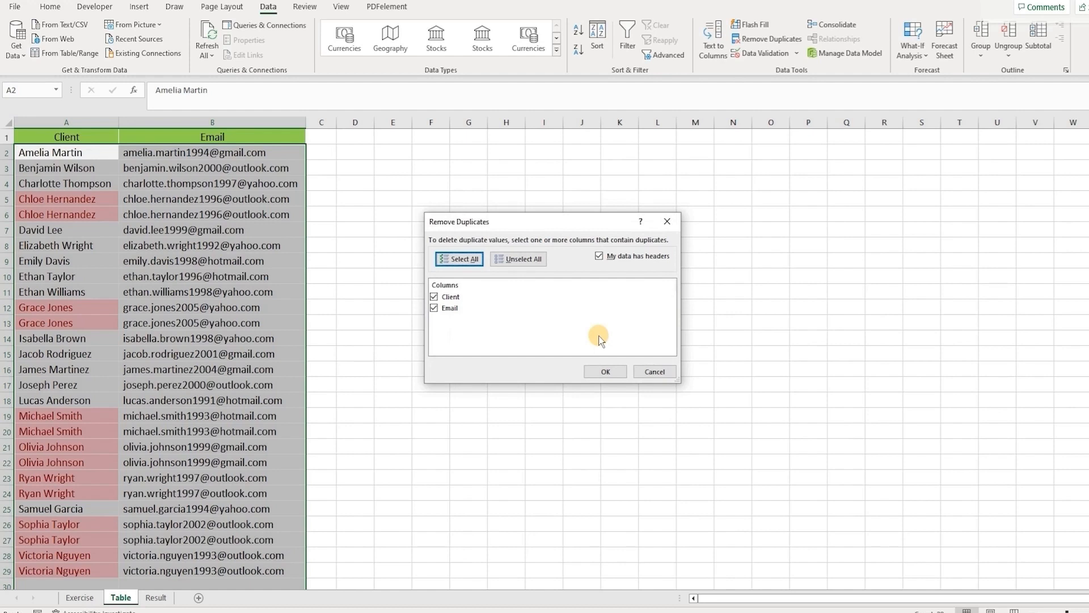
click(602, 373)
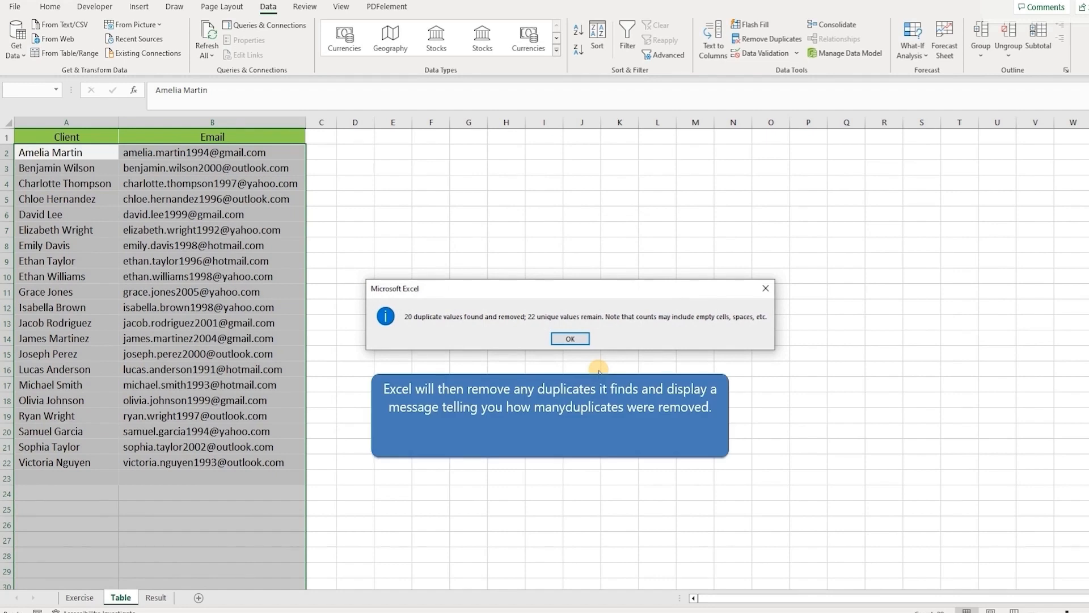
click(582, 340)
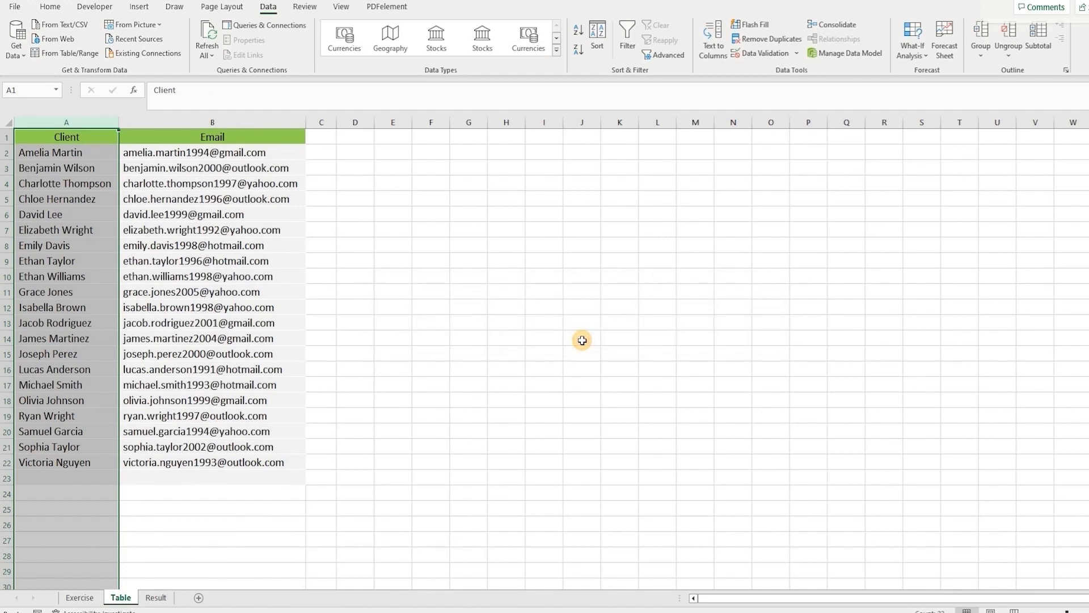
click(582, 340)
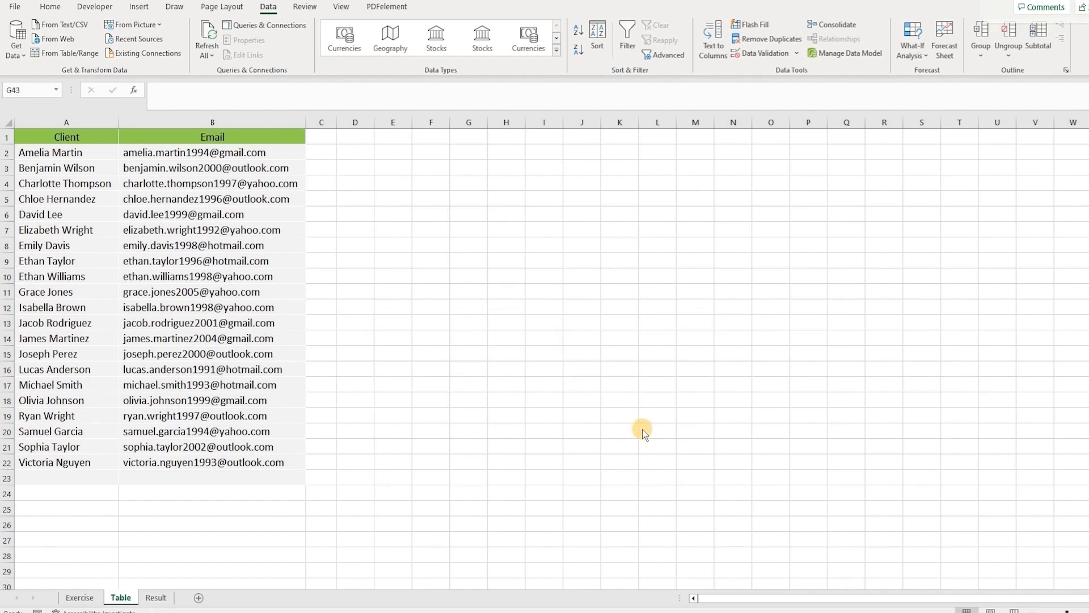
- Set up a Custom data validation rule for column A with the formula =COUNTIF(A:A,A1)=1
click(76, 117)
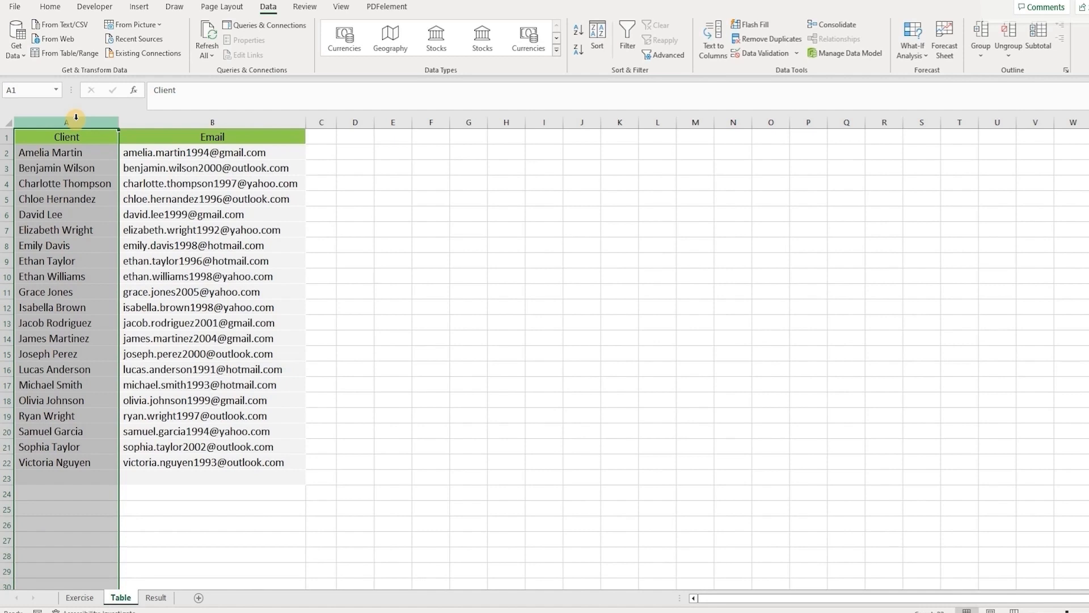
click(798, 54)
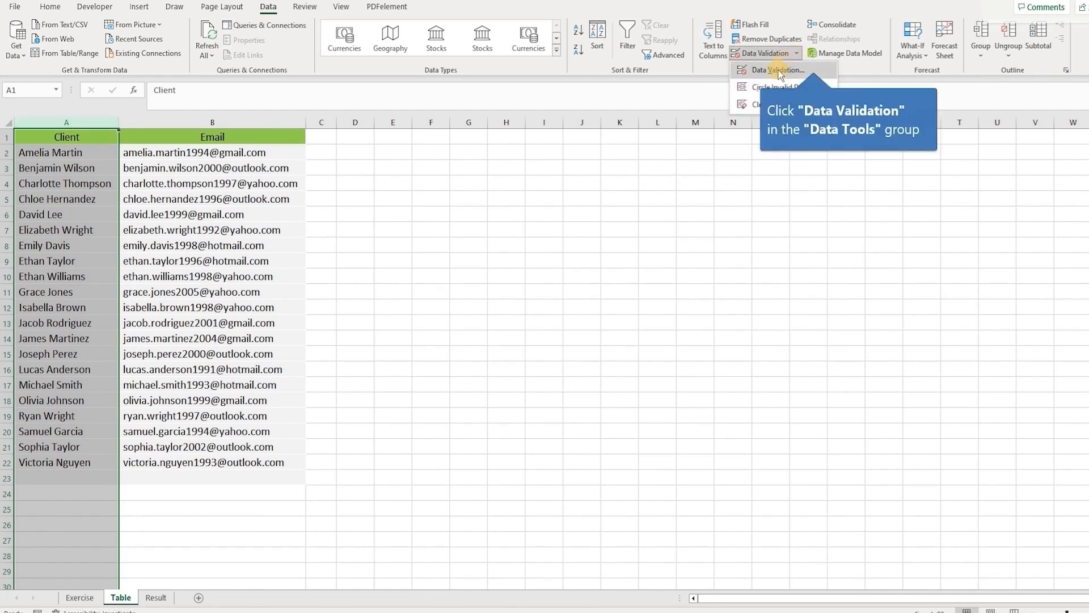
click(780, 70)
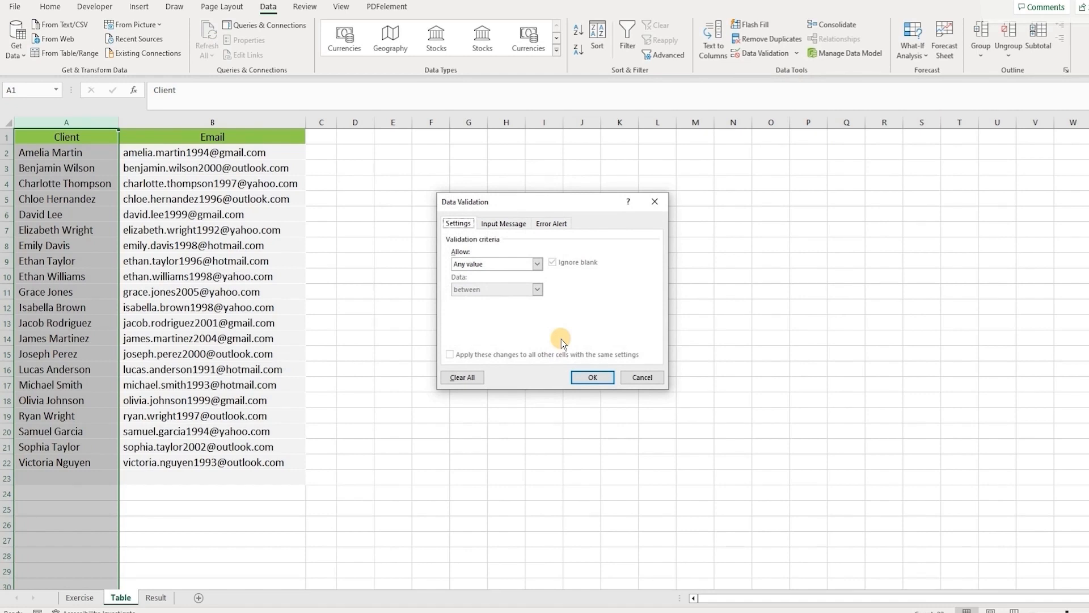
click(538, 264)
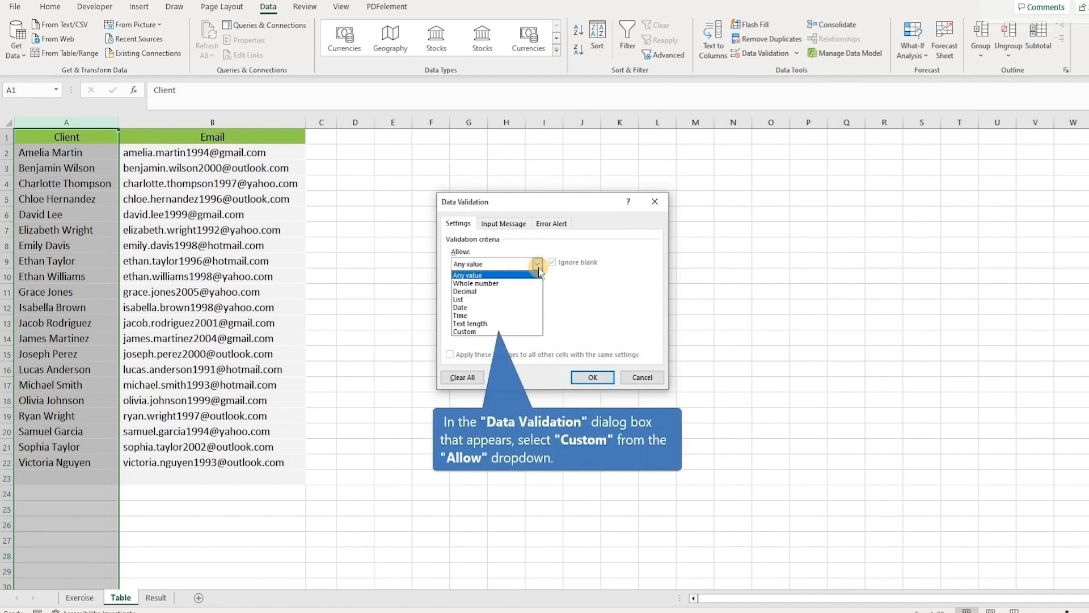
click(483, 331)
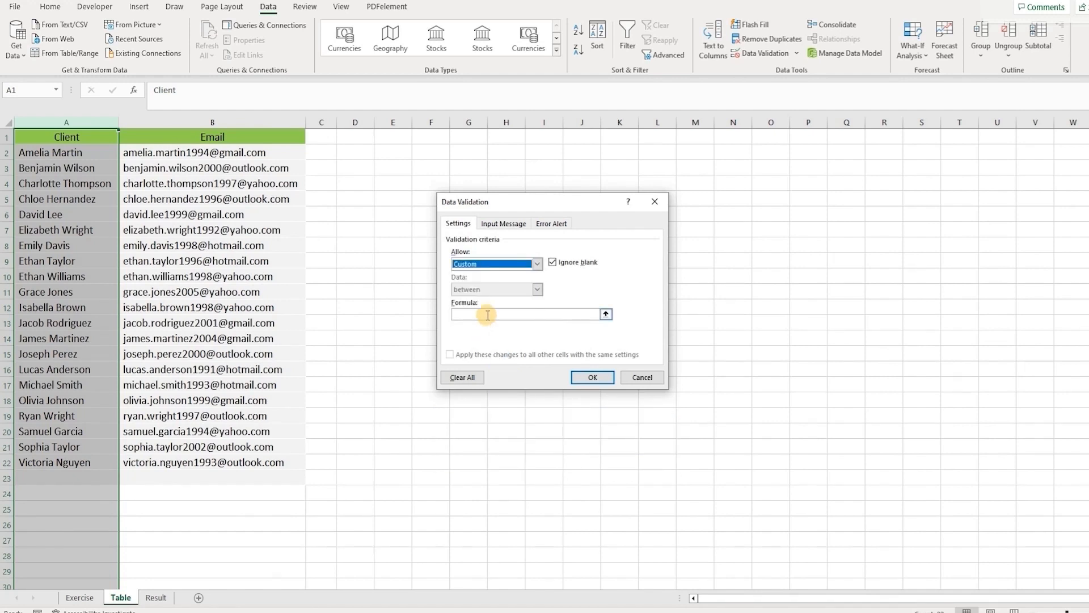
click(487, 315)
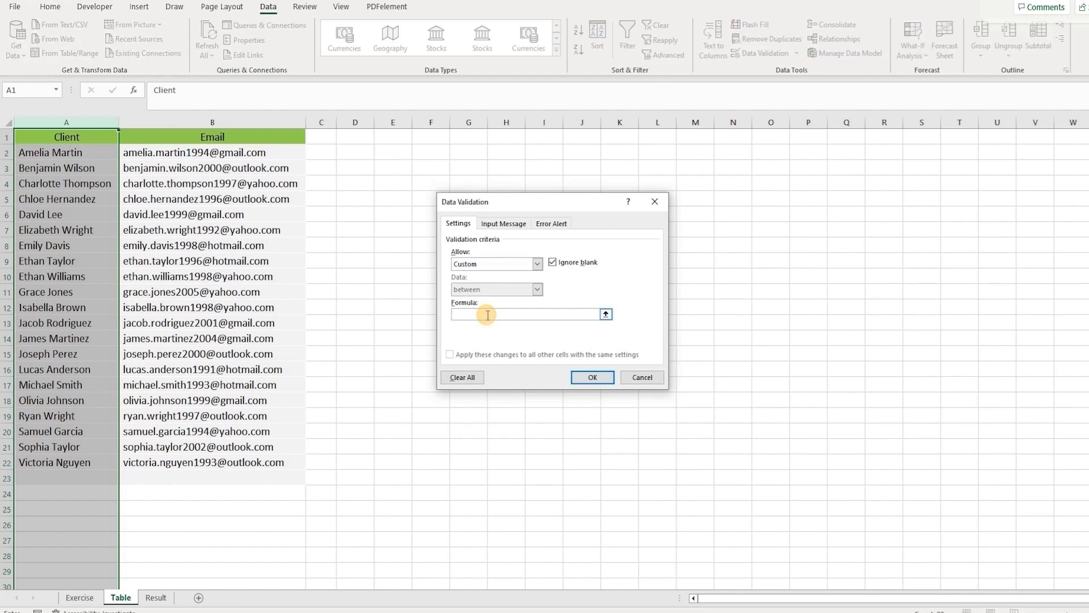
text(=)
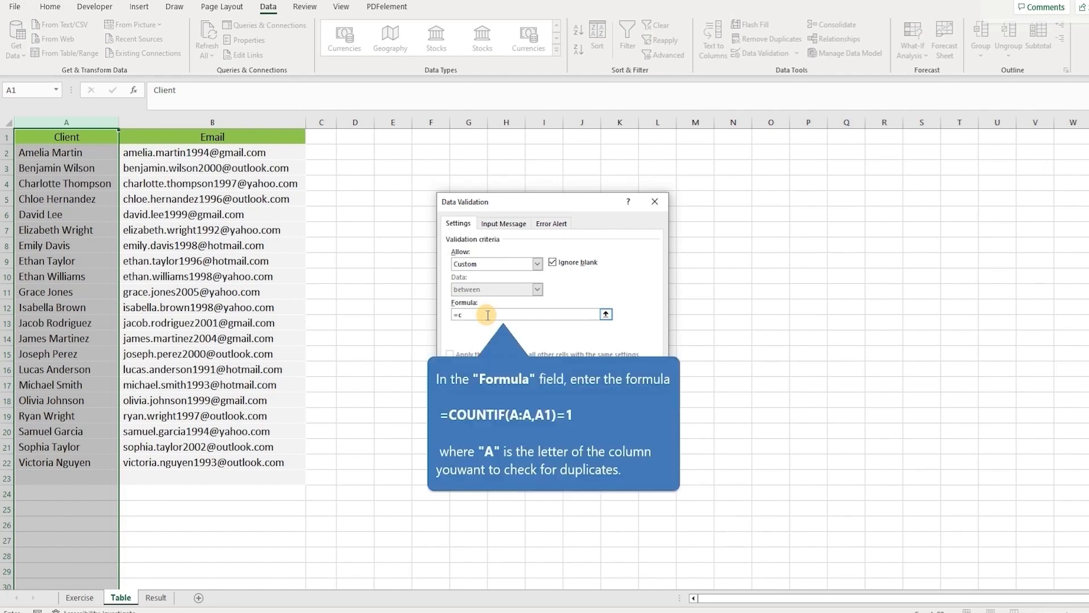
text(countif(A:A,A1)=1)
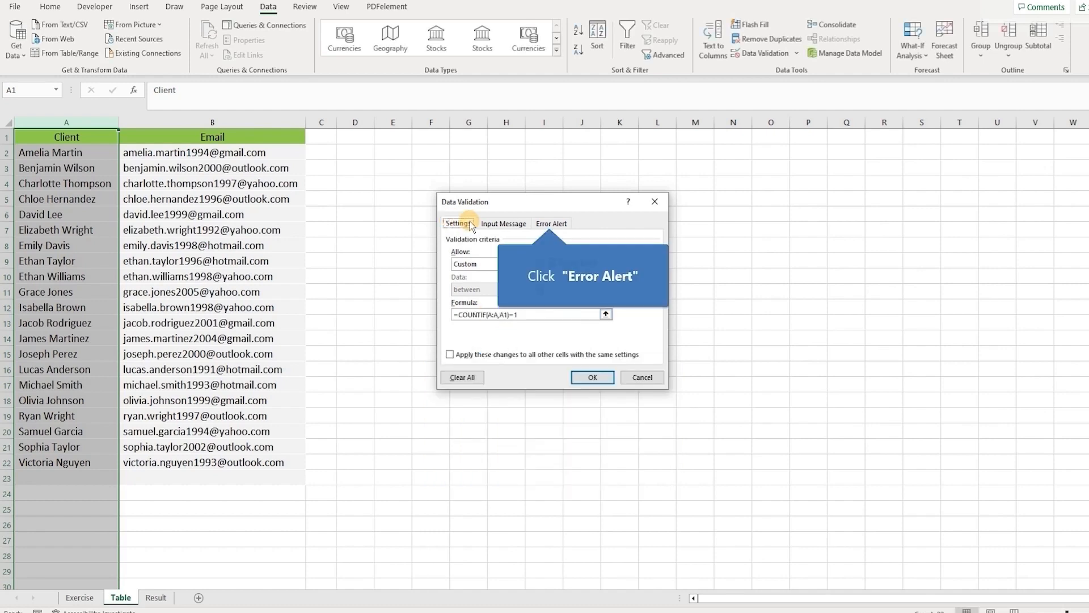
- Give the validation's error alert the title "Error" and the message "Duplicate", and apply the rule
click(555, 224)
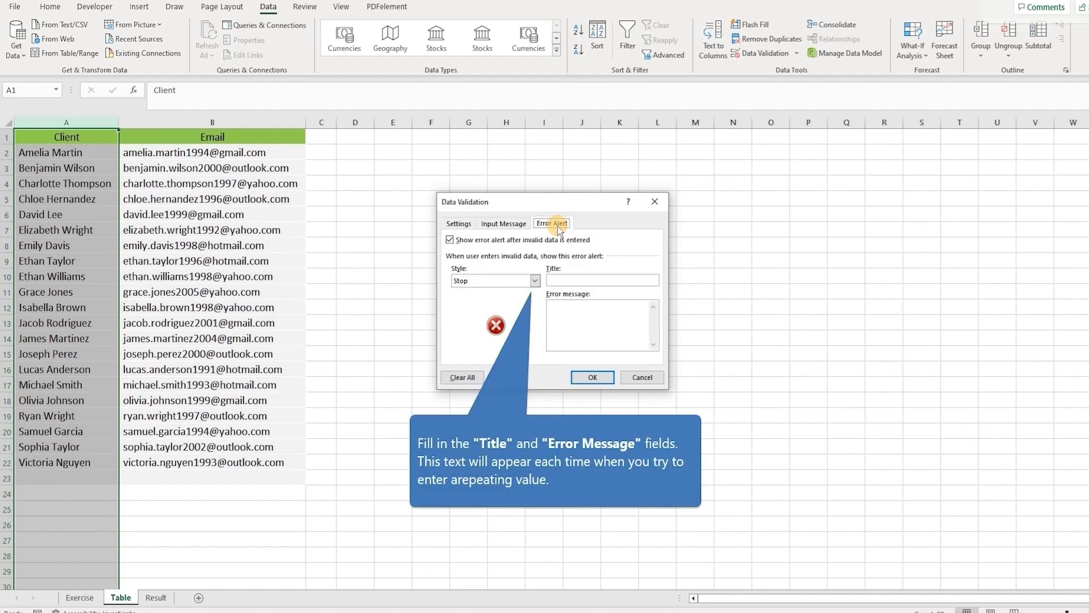
click(568, 280)
text(Error)
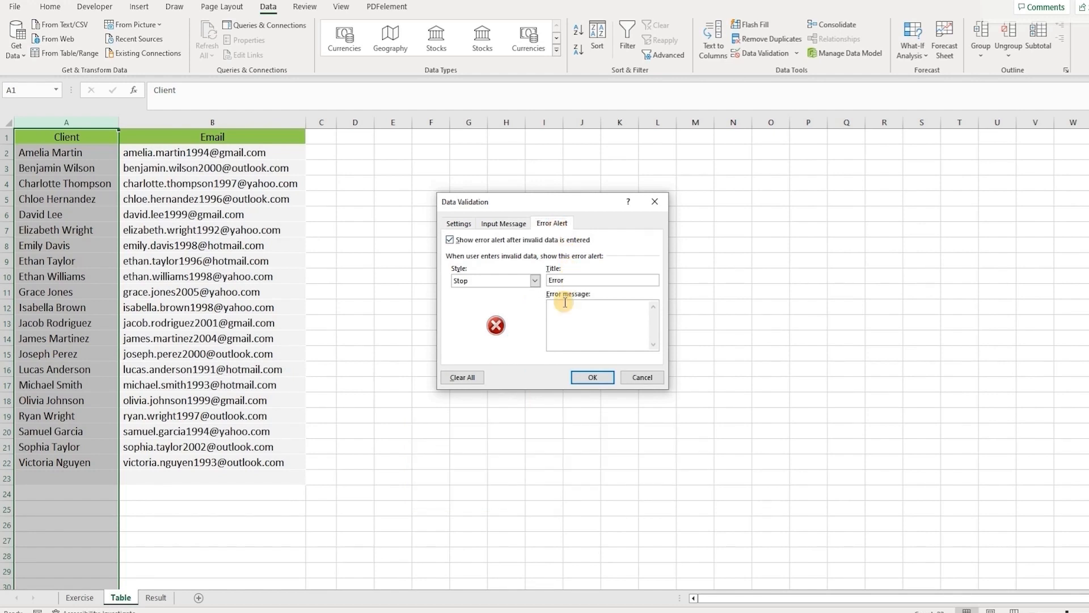
click(565, 307)
text(Duplicate)
click(588, 376)
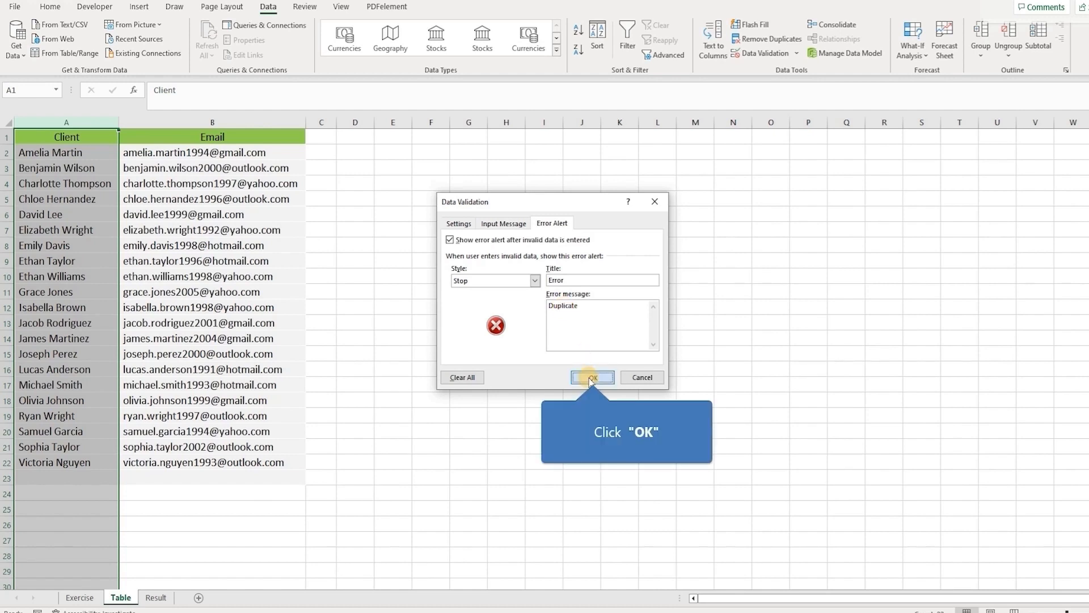
- Test the validation by entering a client's first name in A23, try to repeat it in A24, and cancel the repeated entry
click(72, 477)
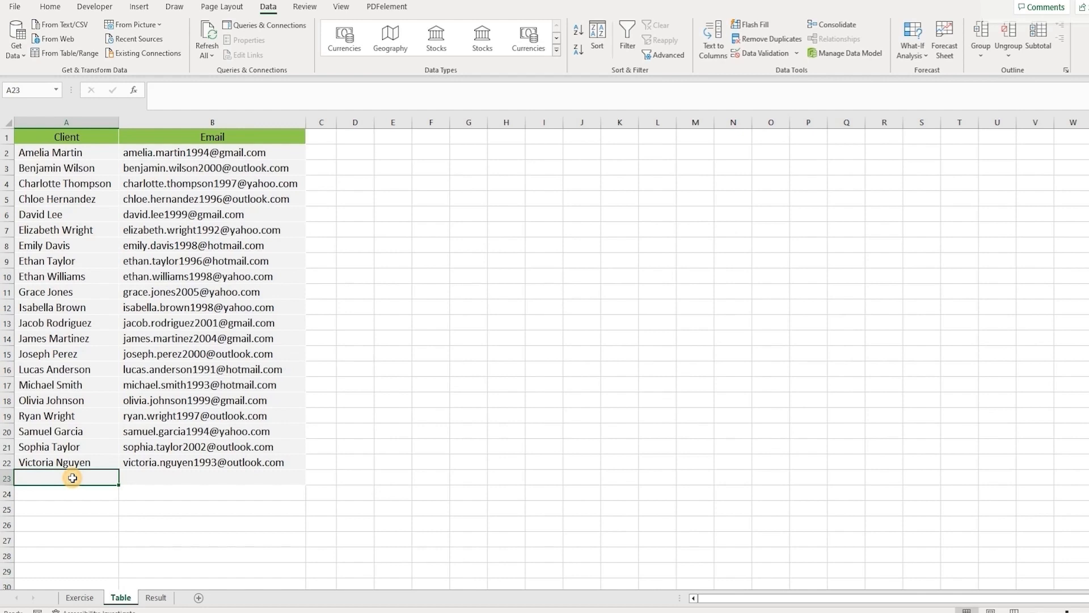
text(Sophia)
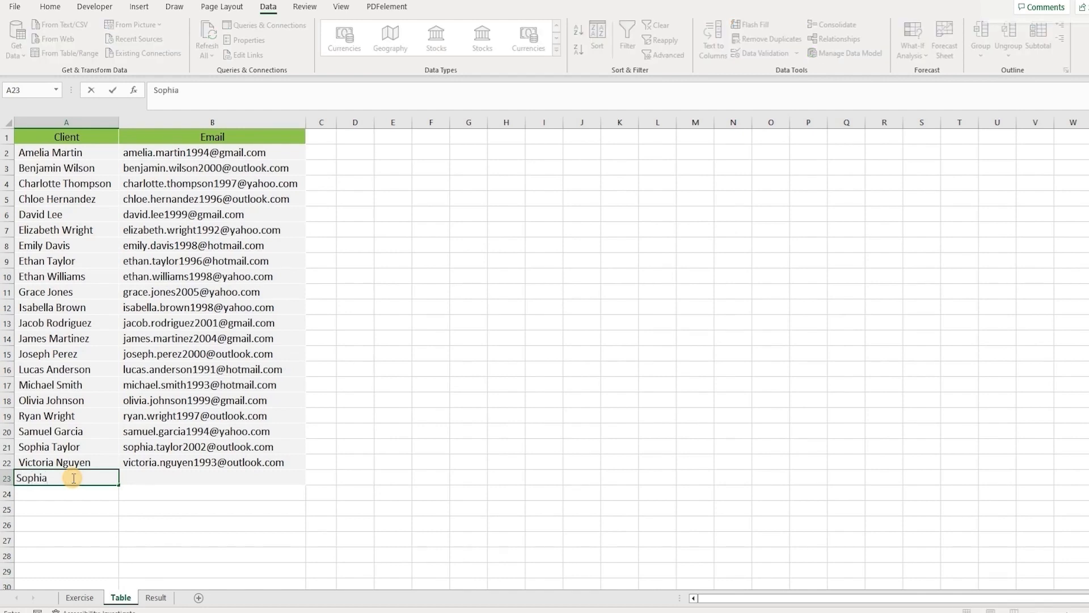
click(73, 490)
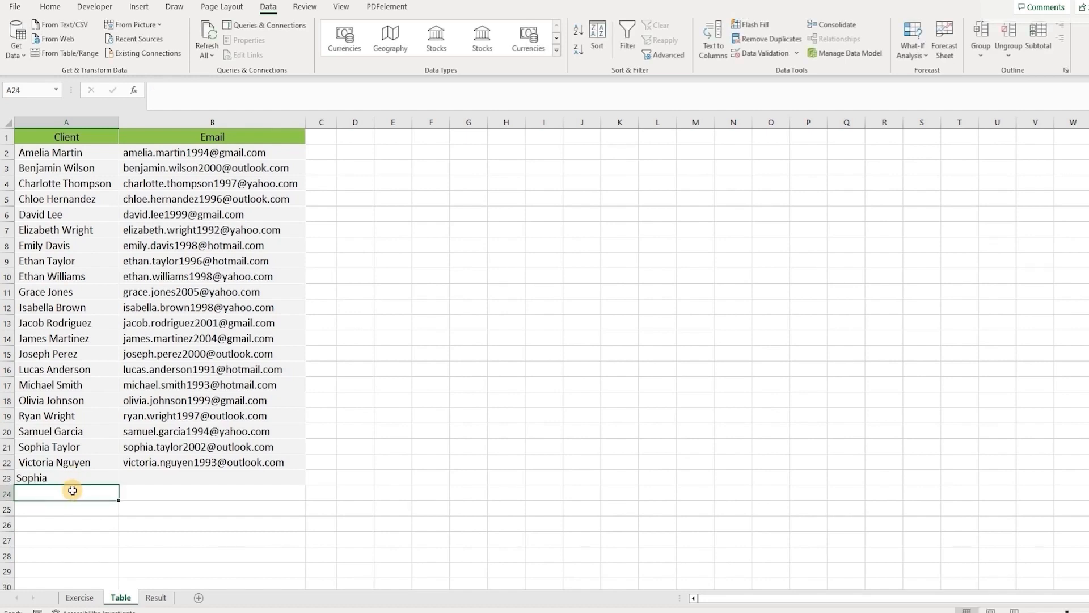
text(Sophia)
key(Return)
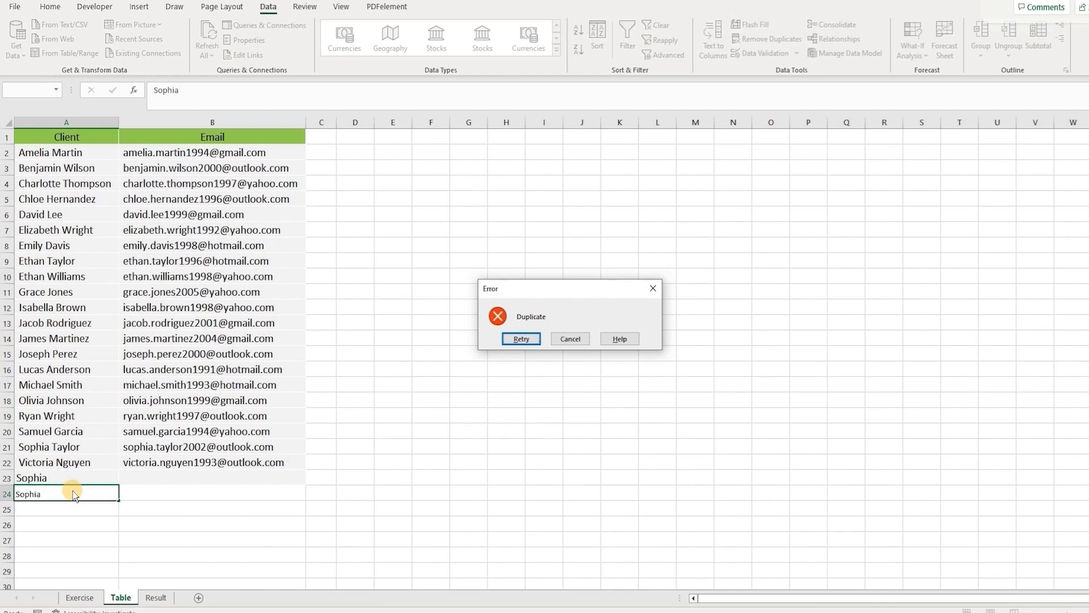
click(581, 341)
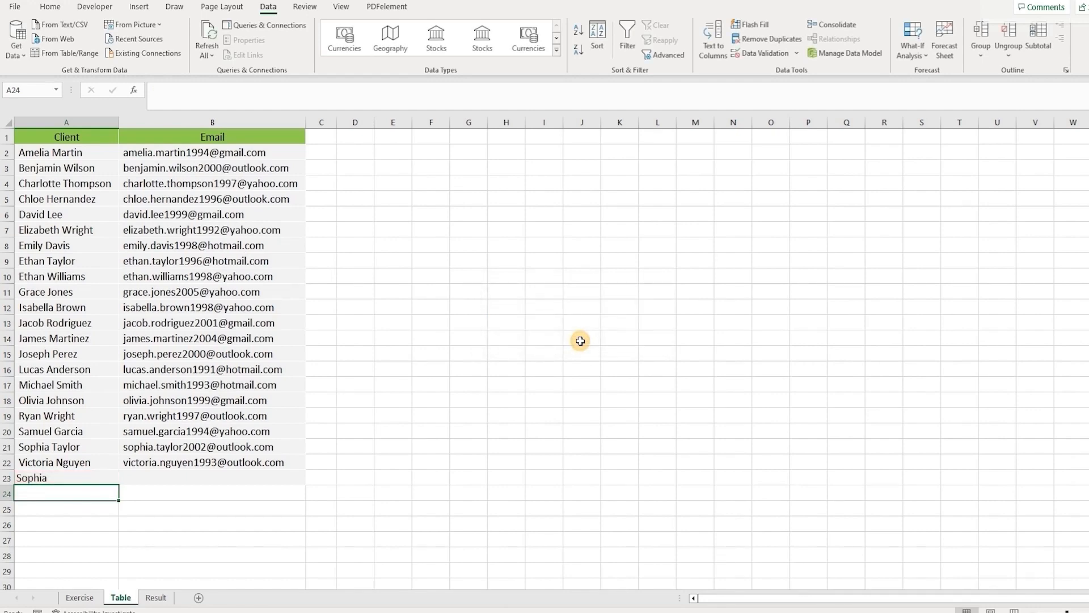